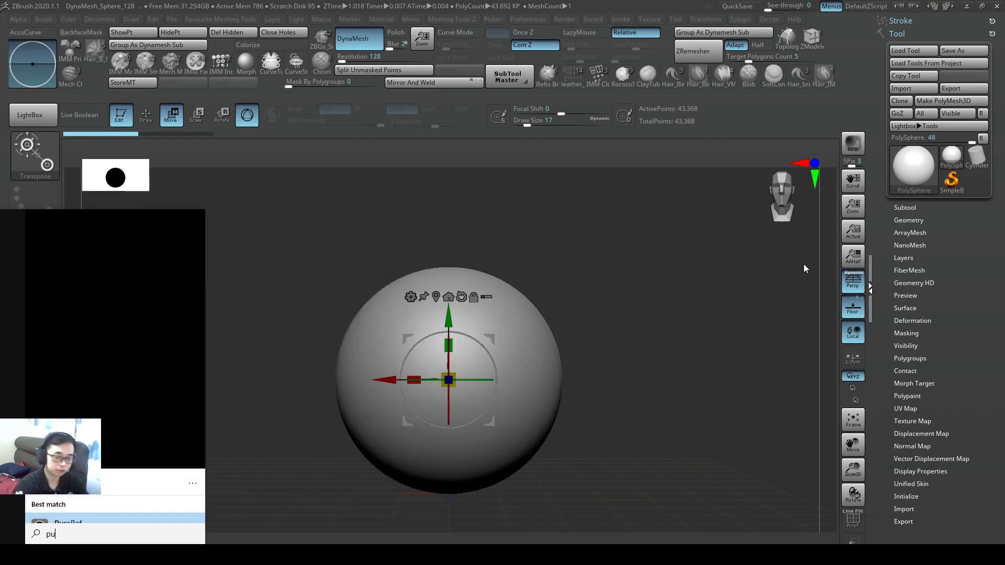
# Launch PureRef and load REF_Wine-Barrel.jpg and REF_Wine-Barrel2.jpg from the Sculpture_example_Barrel folder onto the canvas
pyautogui.click(134, 269)
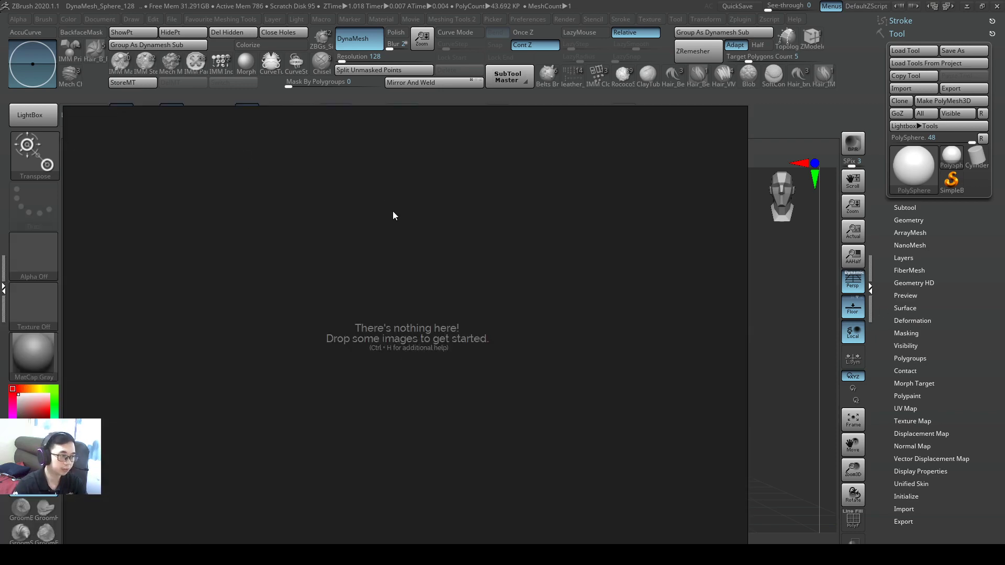
pyautogui.rightClick(566, 274)
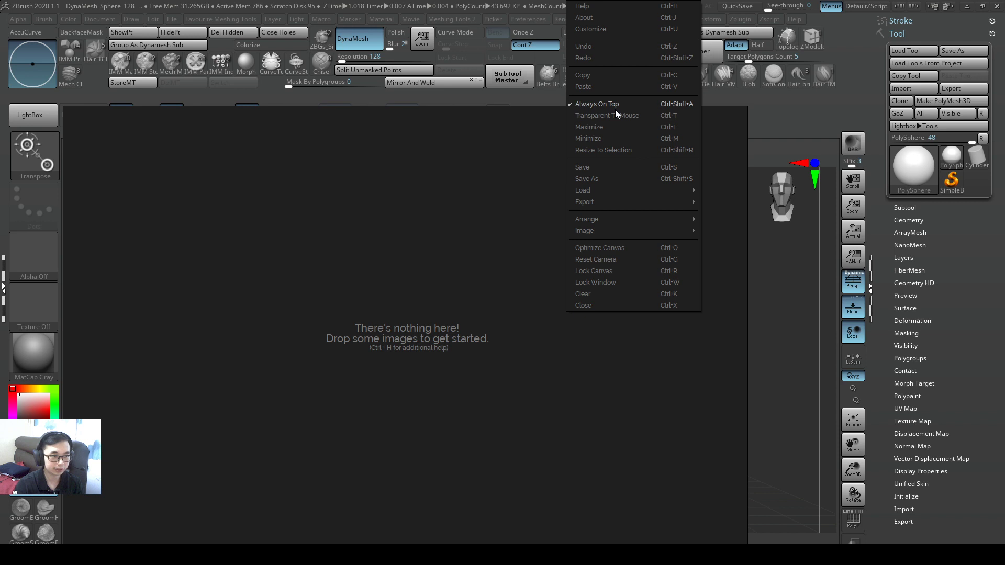
pyautogui.moveTo(623, 191)
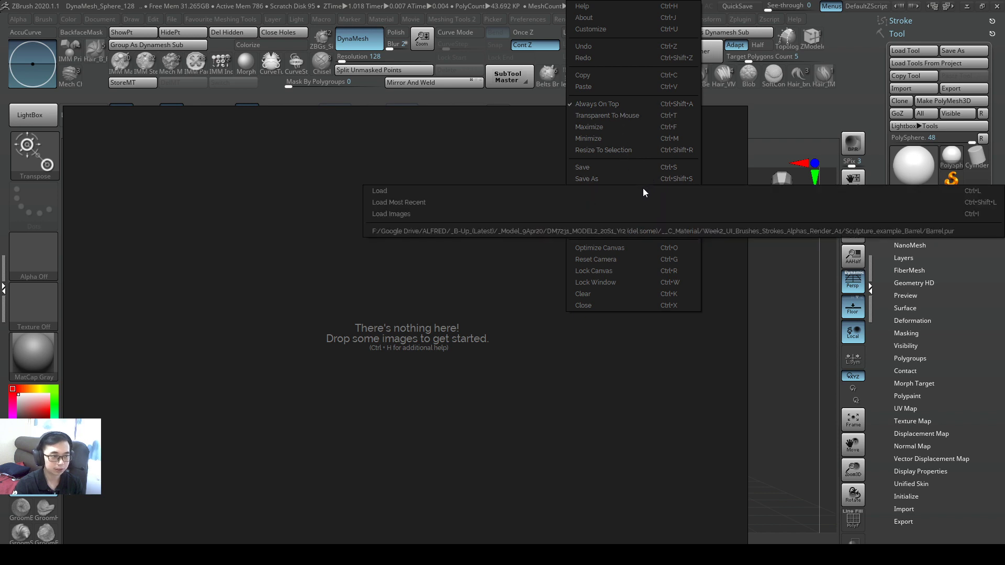
pyautogui.click(558, 219)
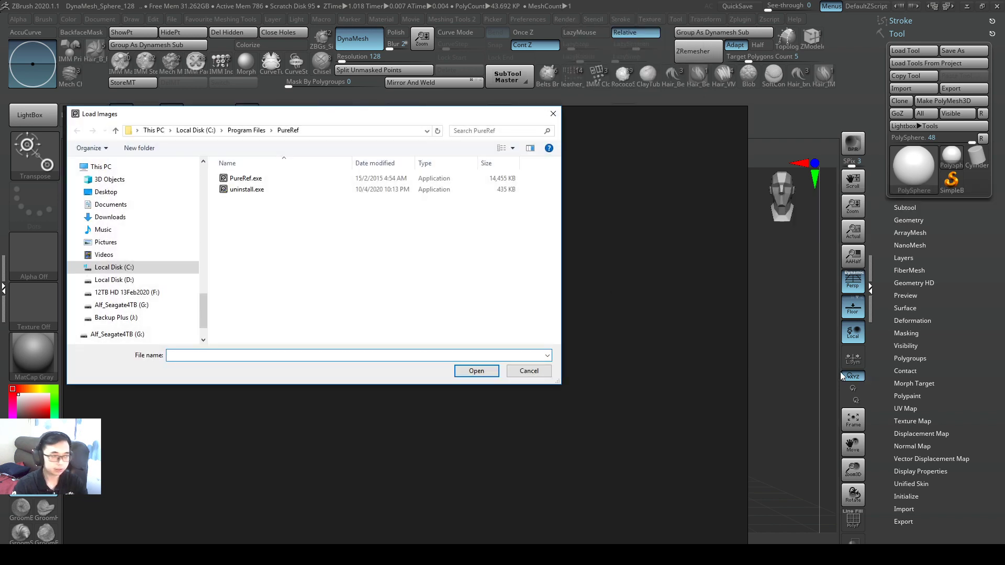
pyautogui.hotkey('ctrl', 'v')
pyautogui.press('Return')
pyautogui.moveTo(381, 326); pyautogui.dragTo(307, 292)
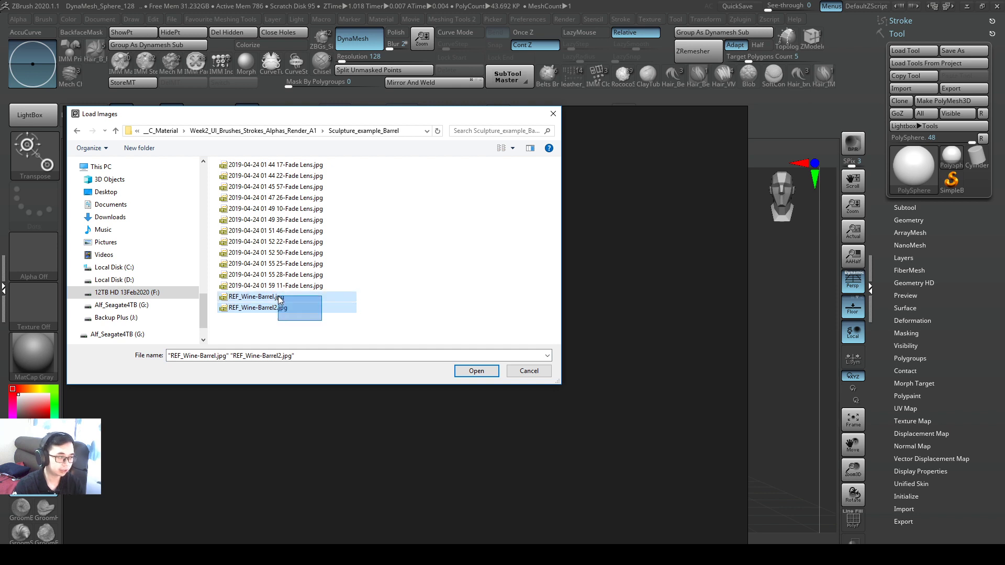
pyautogui.click(473, 373)
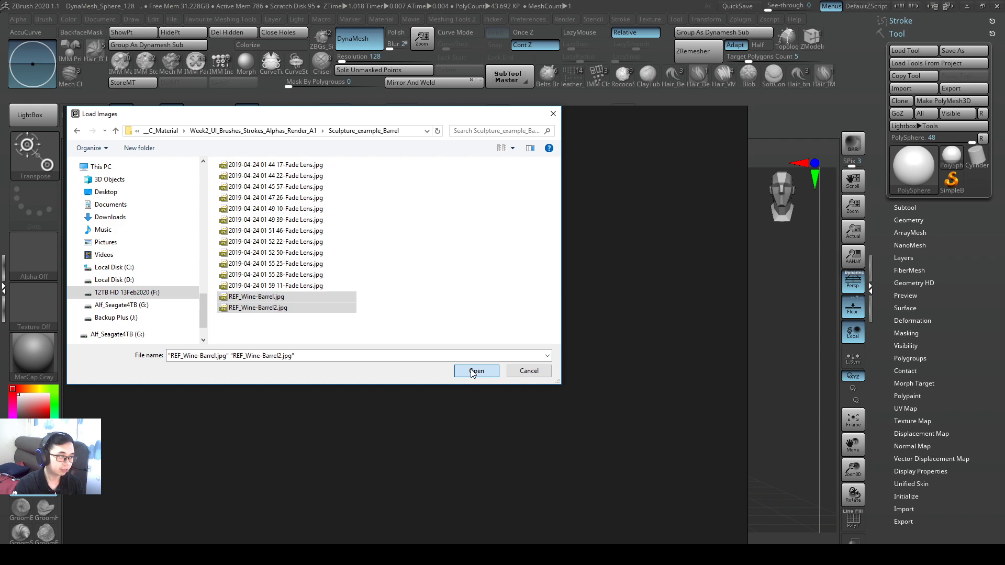
pyautogui.click(476, 372)
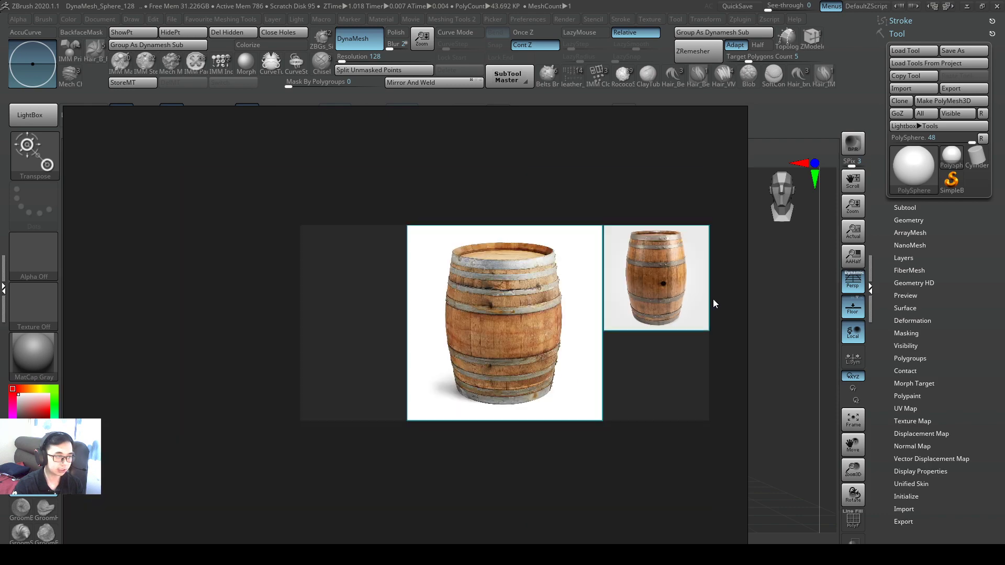
# Deselect the two barrel images and reposition them individually so they sit side by side with their upper edges aligned
pyautogui.scroll(-10, 713, 299)
pyautogui.scroll(12, 718, 293)
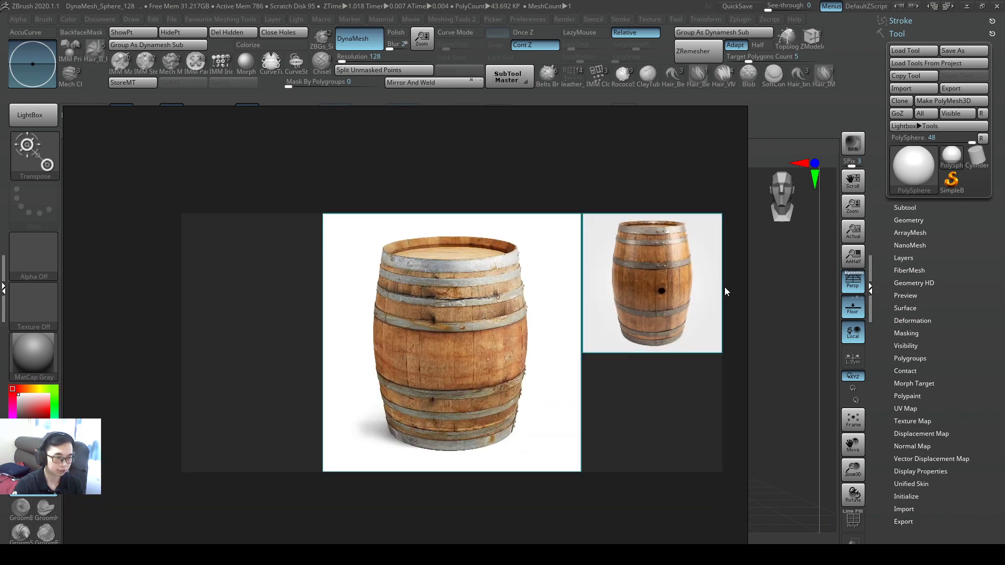
pyautogui.scroll(3, 724, 287)
pyautogui.scroll(-2, 703, 295)
pyautogui.scroll(1, 697, 314)
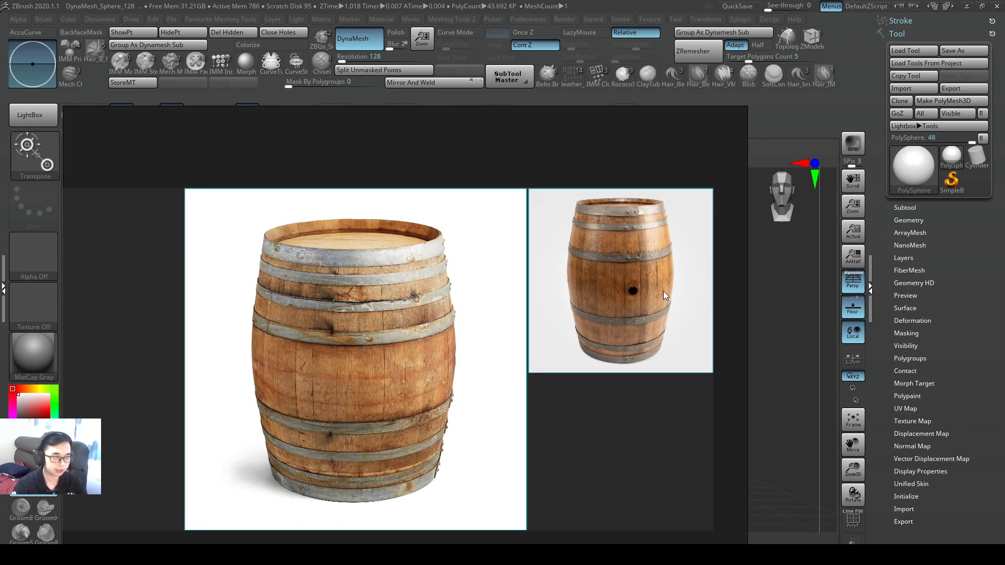
pyautogui.moveTo(664, 291); pyautogui.dragTo(599, 278)
pyautogui.scroll(1, 496, 212)
pyautogui.scroll(-1, 502, 240)
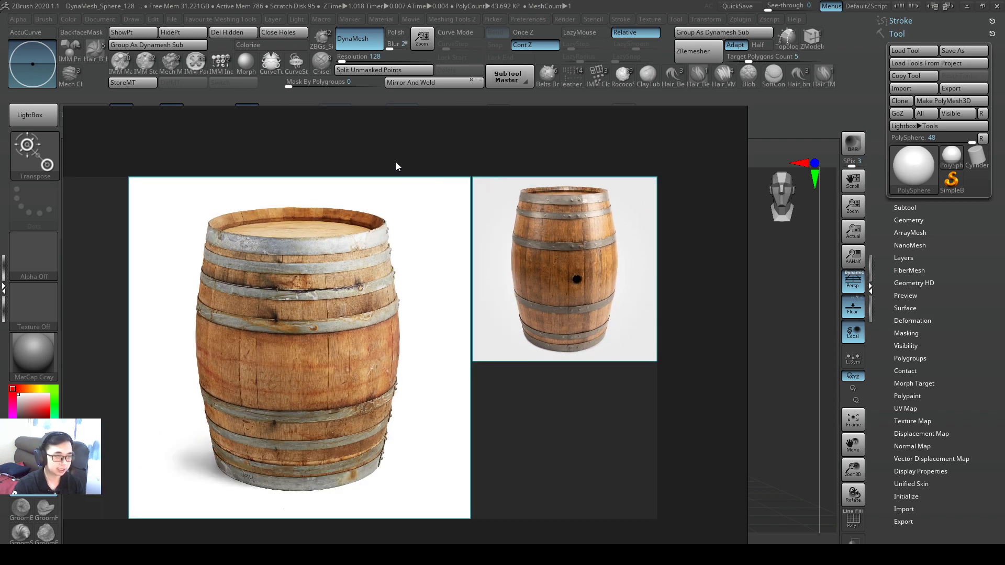
pyautogui.click(585, 393)
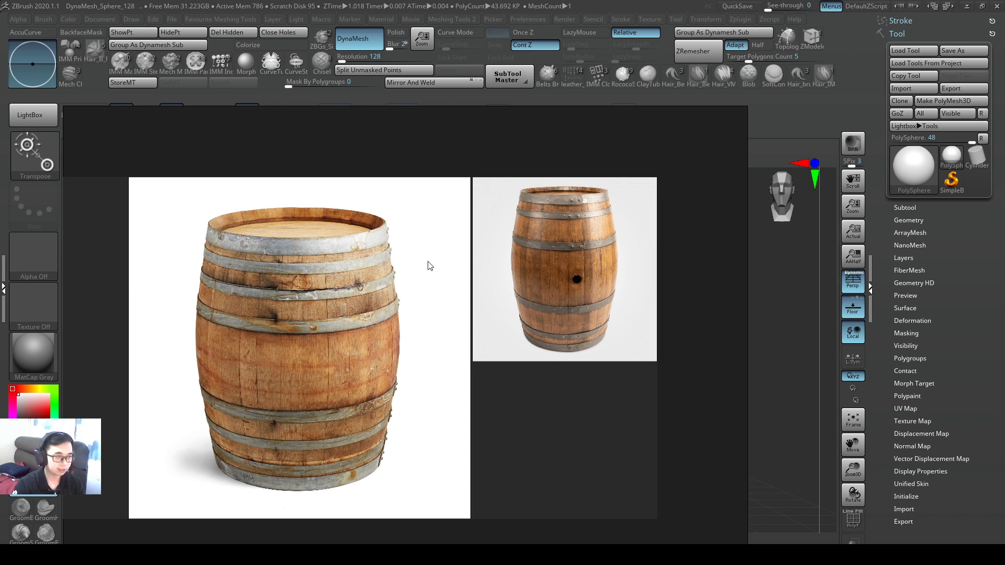
pyautogui.moveTo(592, 302); pyautogui.dragTo(589, 327)
pyautogui.moveTo(369, 413); pyautogui.dragTo(392, 379)
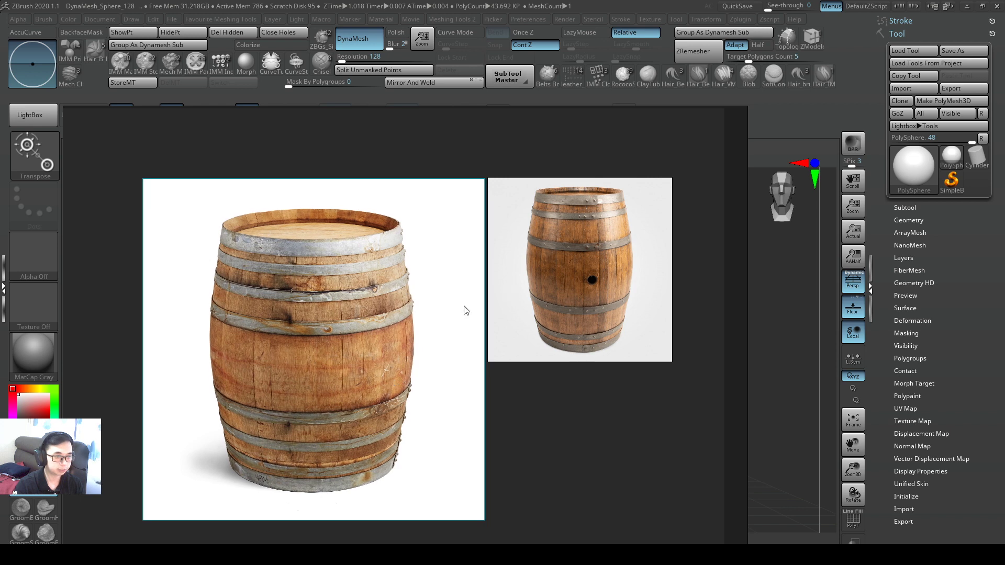
pyautogui.moveTo(466, 311); pyautogui.dragTo(468, 310)
# Enlarge the smaller barrel image to the height of the other one and place it directly beside it
pyautogui.click(511, 283)
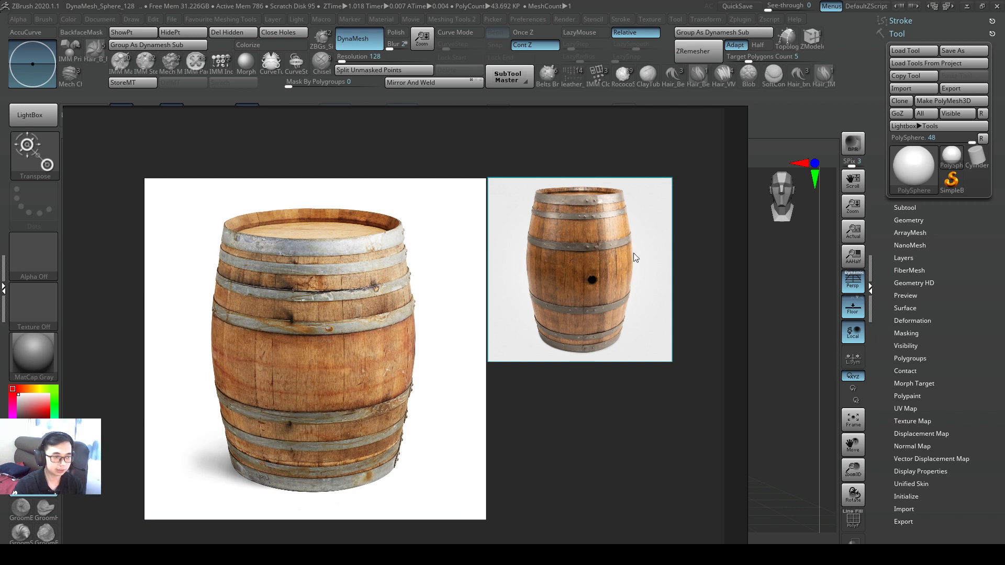
pyautogui.scroll(5, 624, 257)
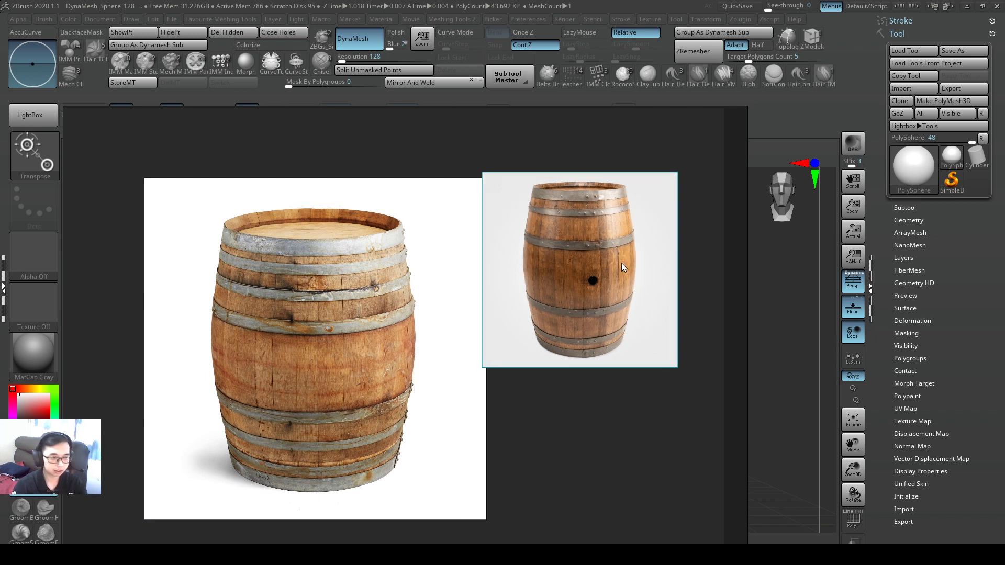
pyautogui.moveTo(664, 275); pyautogui.dragTo(668, 277)
pyautogui.moveTo(586, 228); pyautogui.dragTo(635, 302)
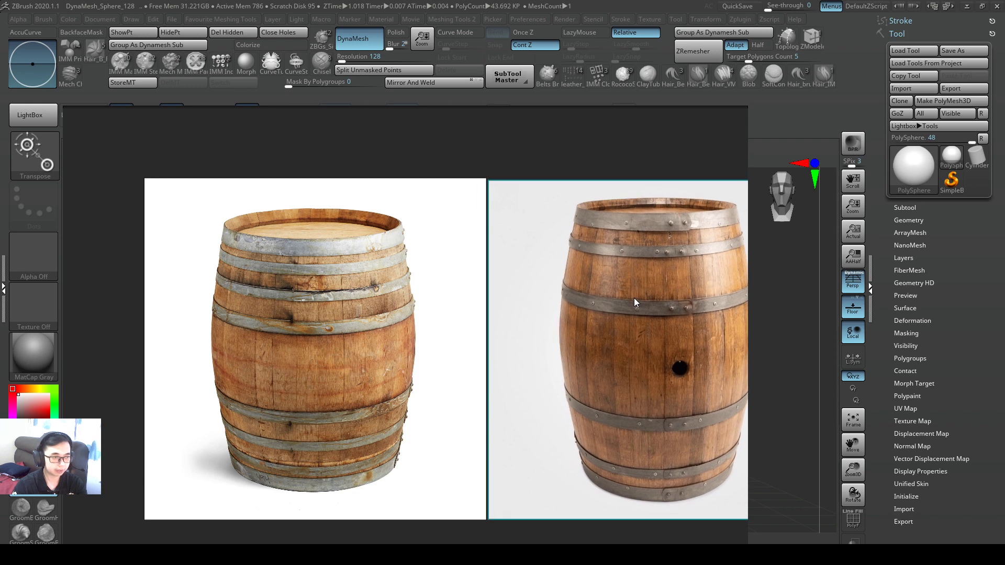
# Shrink the reference window to the lower corner of the workspace so it frames only the first barrel image
pyautogui.moveTo(551, 283); pyautogui.dragTo(322, 181)
pyautogui.scroll(-5, 457, 207)
pyautogui.scroll(2, 252, 139)
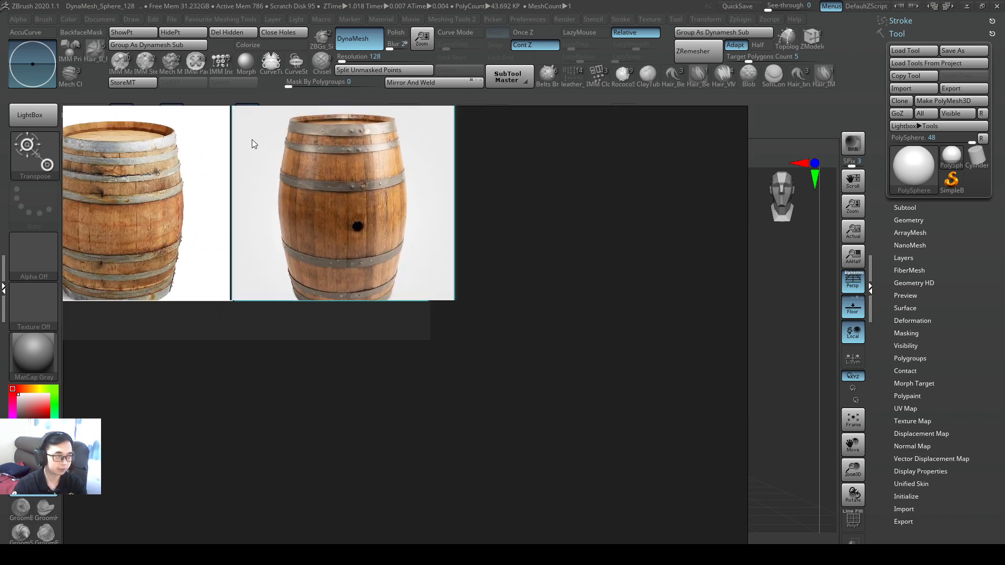
pyautogui.scroll(-3, 252, 140)
pyautogui.scroll(2, 253, 140)
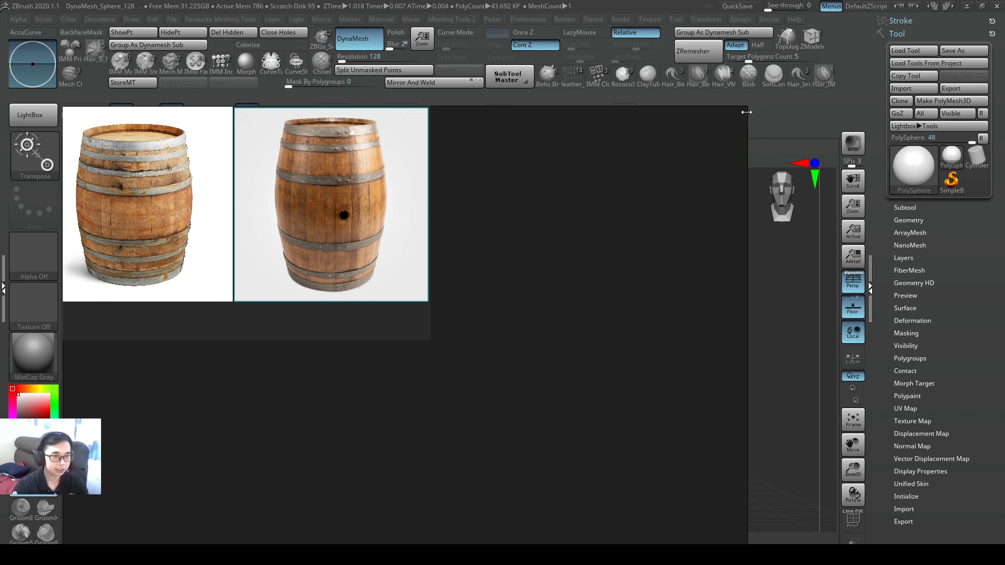
pyautogui.moveTo(747, 122); pyautogui.dragTo(429, 189)
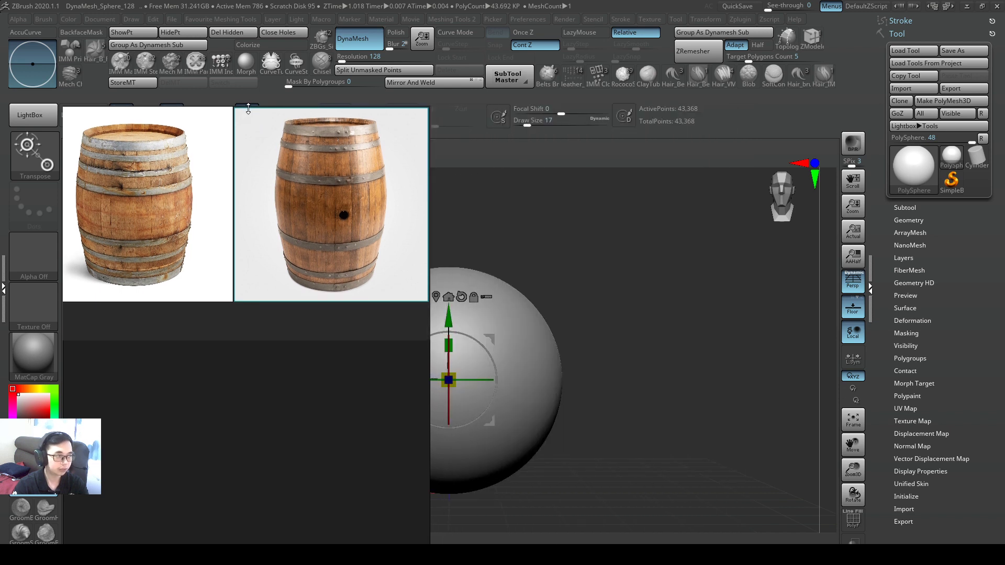
pyautogui.moveTo(249, 109); pyautogui.dragTo(256, 366)
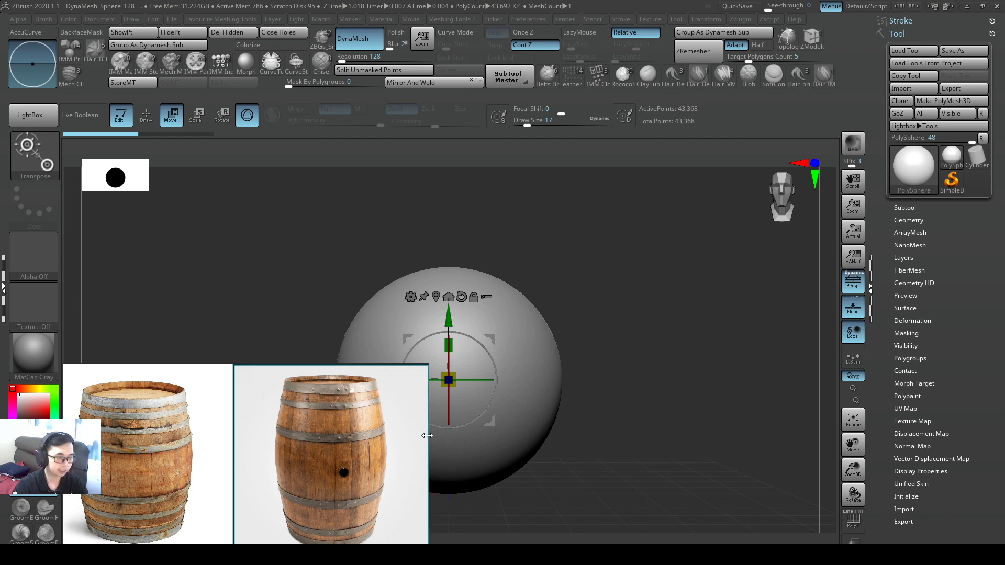
pyautogui.moveTo(430, 439); pyautogui.dragTo(230, 442)
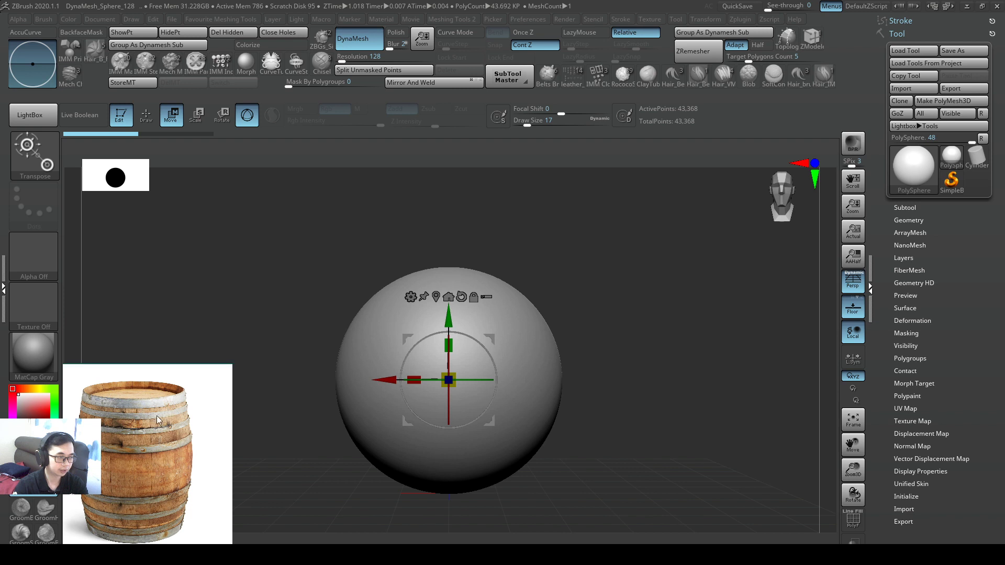
# Scale down the view of the first barrel image and fit the reference window to it with Resize To Selection
pyautogui.scroll(-3, 155, 424)
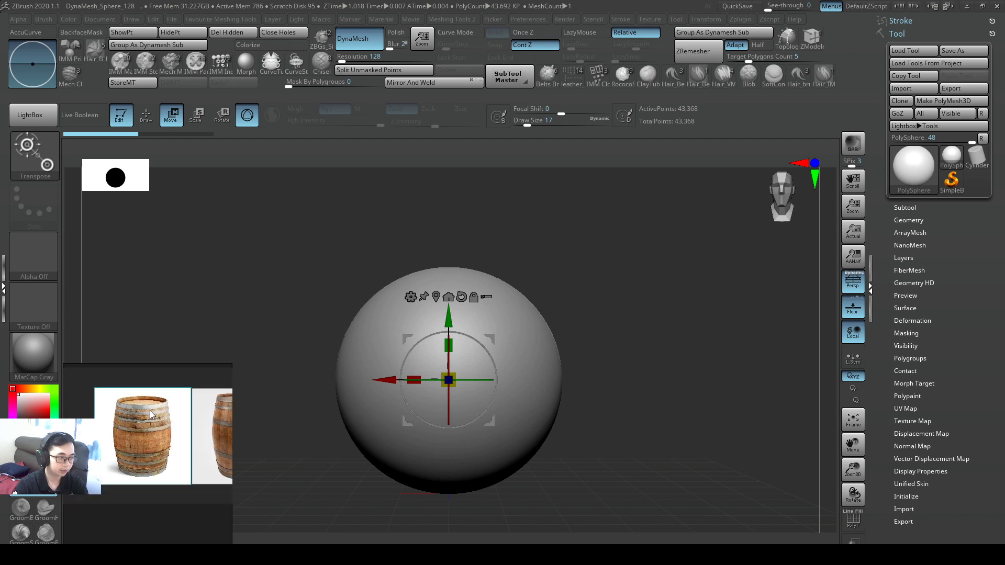
pyautogui.scroll(3, 152, 416)
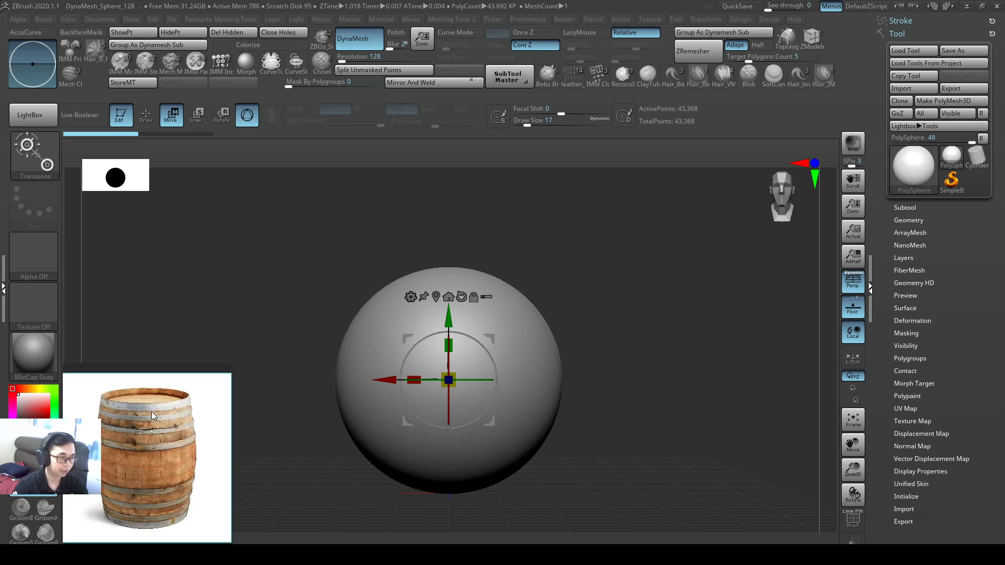
pyautogui.scroll(-1, 164, 387)
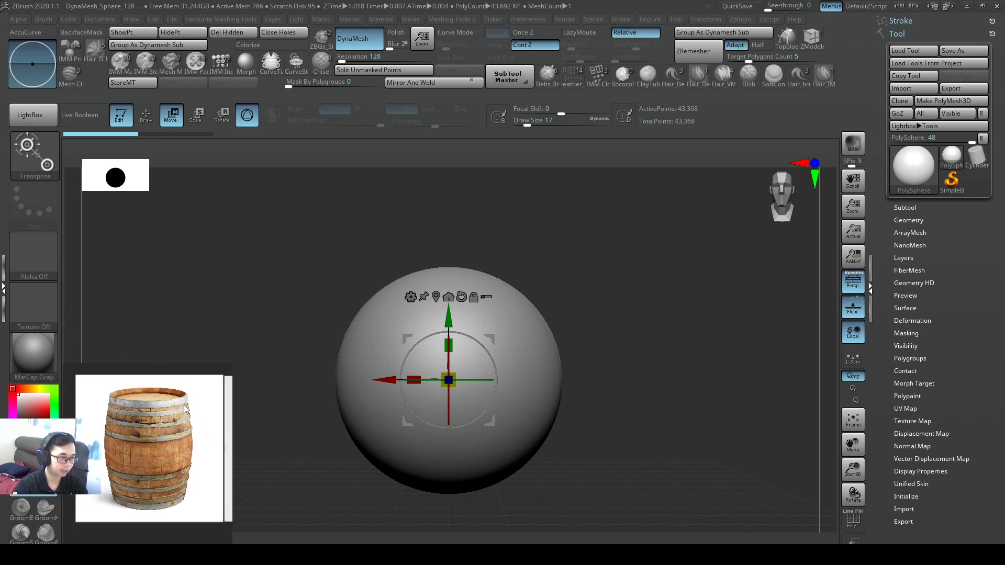
pyautogui.rightClick(161, 463)
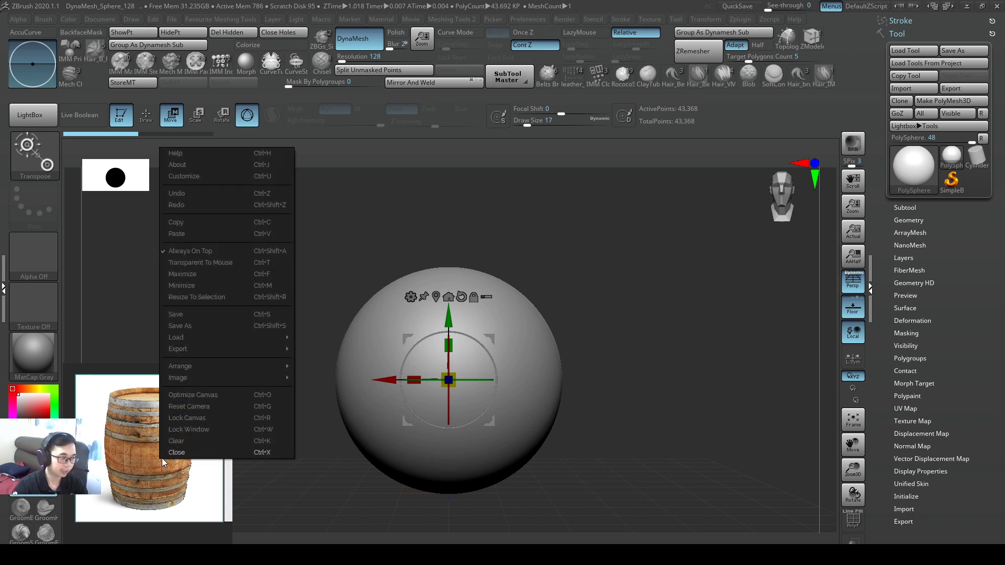
pyautogui.click(225, 297)
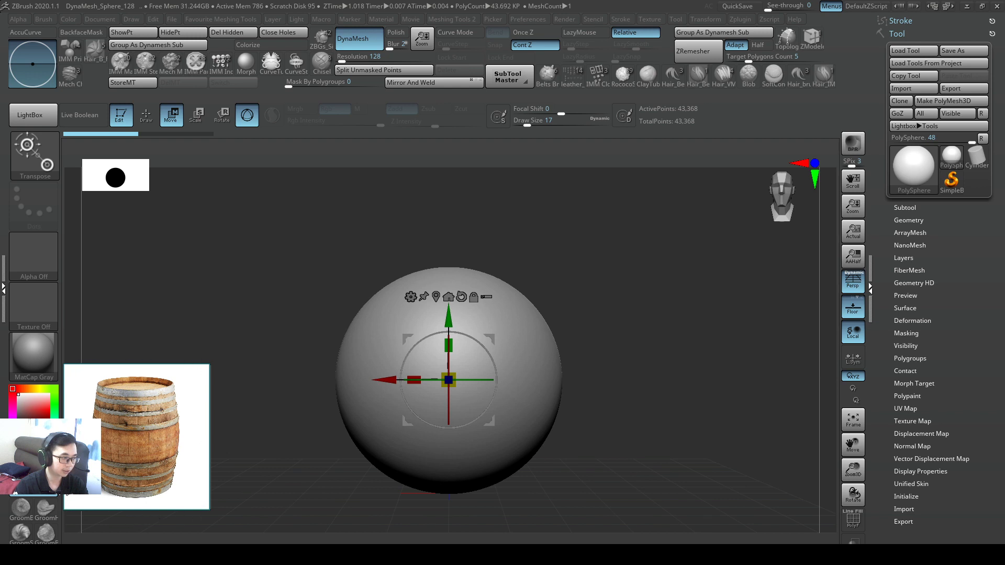
pyautogui.rightClick(186, 397)
# Switch to ZBrush and sculpt symmetrical test strokes on the sphere, including hPolish strokes at draw size 108
pyautogui.click(464, 226)
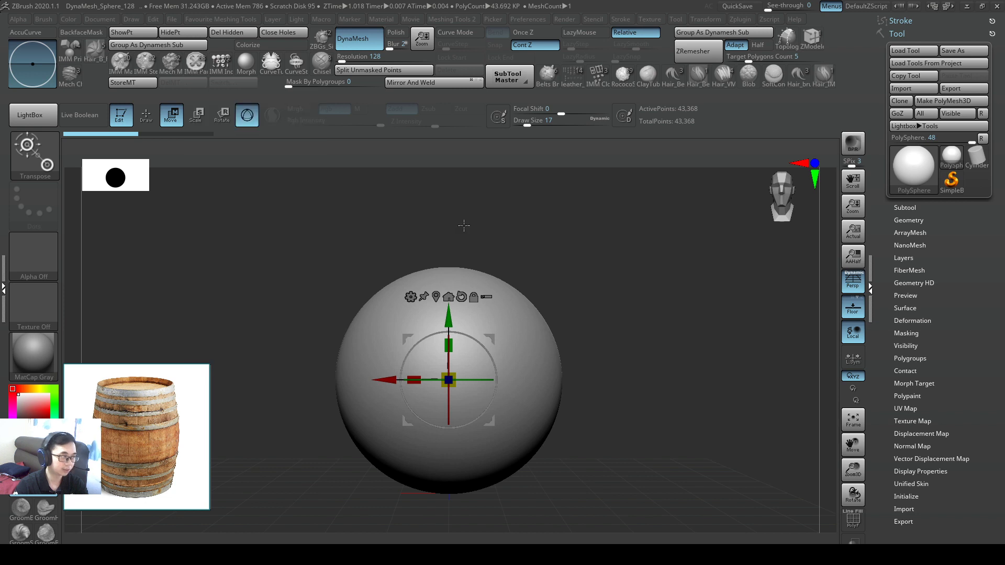
pyautogui.press('q')
pyautogui.moveTo(537, 309)
pyautogui.mouseDown()
pyautogui.moveTo(472, 444)
pyautogui.moveTo(493, 419)
pyautogui.moveTo(474, 435)
pyautogui.mouseUp()
pyautogui.press('s')
pyautogui.press('1')
pyautogui.press('2')
pyautogui.moveTo(482, 348)
pyautogui.keyDown('alt'); pyautogui.mouseDown()
pyautogui.moveTo(452, 424)
pyautogui.moveTo(432, 432)
pyautogui.mouseUp(); pyautogui.keyUp('alt')
pyautogui.moveTo(438, 309); pyautogui.dragTo(442, 394)
pyautogui.press('3')
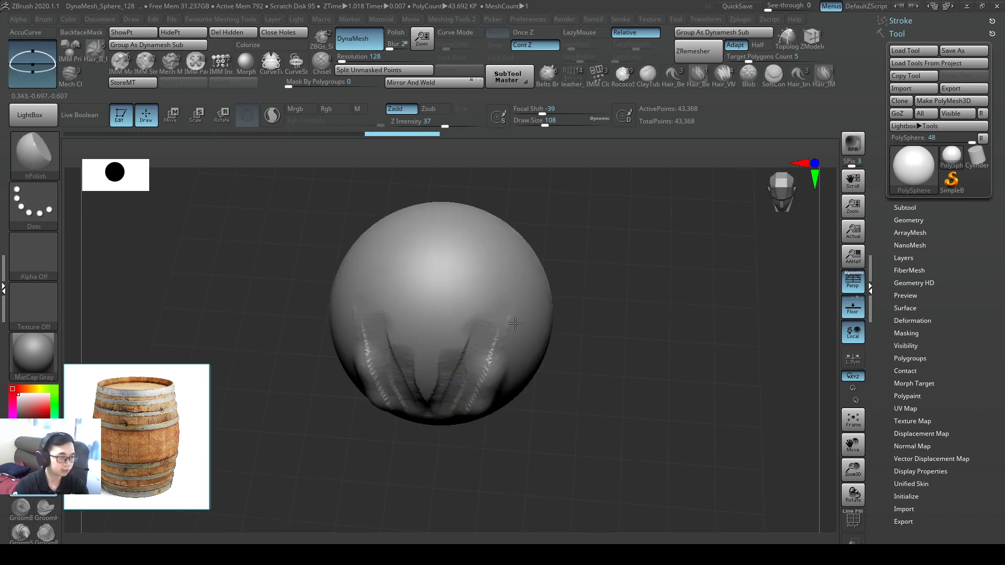
pyautogui.moveTo(515, 324); pyautogui.dragTo(524, 359)
pyautogui.moveTo(524, 359)
pyautogui.mouseDown()
pyautogui.moveTo(520, 310)
pyautogui.moveTo(513, 422)
pyautogui.moveTo(503, 322)
pyautogui.moveTo(497, 416)
pyautogui.moveTo(492, 343)
pyautogui.mouseUp()
# Pull the sphere's surface into folds with the SnakeHook brush at draw size 108
pyautogui.press('4')
pyautogui.press('5')
pyautogui.moveTo(492, 343); pyautogui.dragTo(490, 306)
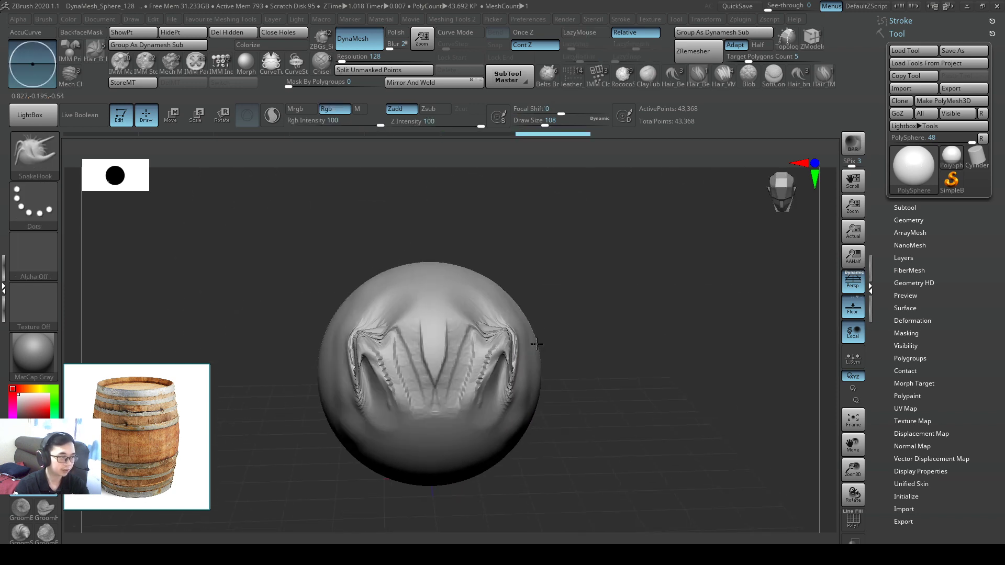
pyautogui.moveTo(422, 384)
pyautogui.keyDown('alt'); pyautogui.mouseDown()
pyautogui.moveTo(383, 463)
pyautogui.moveTo(414, 451)
pyautogui.moveTo(417, 420)
pyautogui.moveTo(474, 309)
pyautogui.mouseUp(); pyautogui.keyUp('alt')
# Examine the wood planks and metal hoops of the barrel reference image up close
pyautogui.scroll(6, 130, 422)
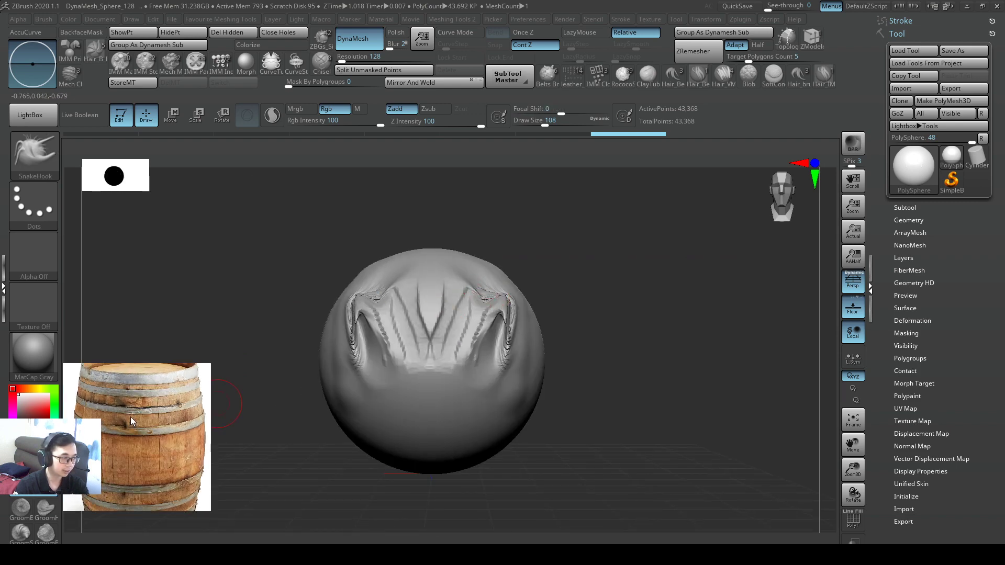
pyautogui.scroll(3, 134, 403)
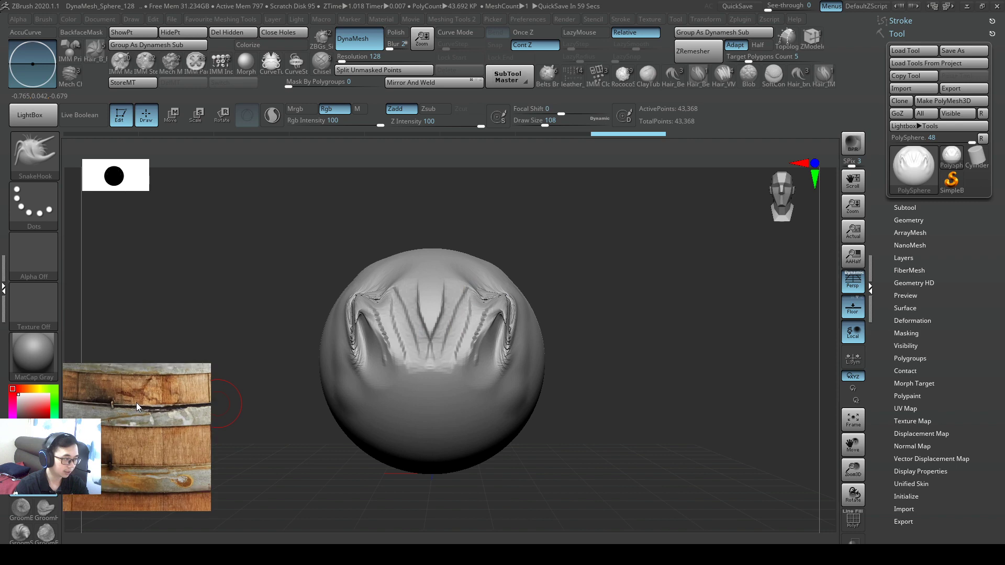
pyautogui.moveTo(133, 411); pyautogui.dragTo(151, 418)
pyautogui.scroll(-4, 150, 419)
pyautogui.scroll(-5, 152, 419)
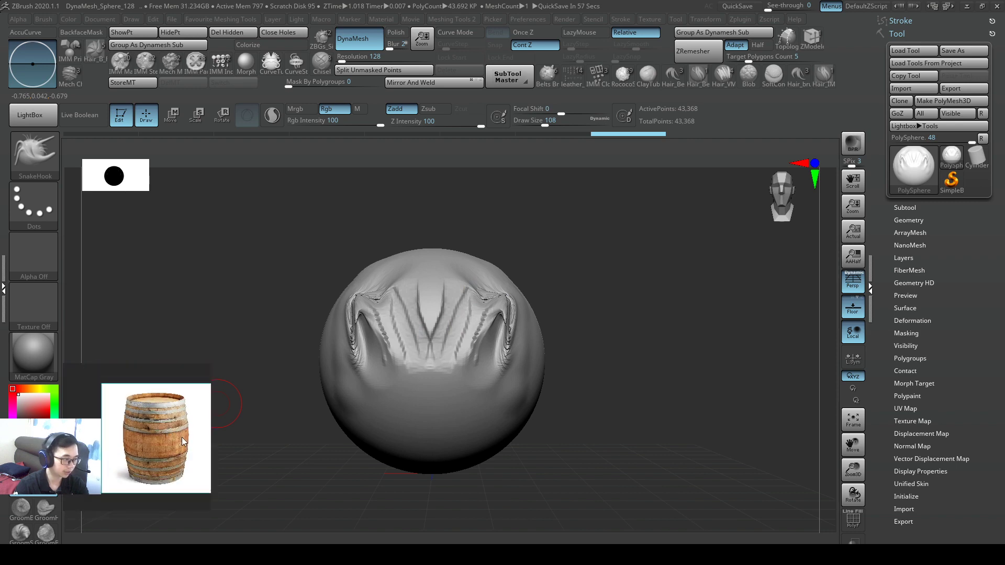
# Enlarge the reference window with Resize To Selection on the magnified barrel image, and bring both barrels into view
pyautogui.scroll(5, 177, 422)
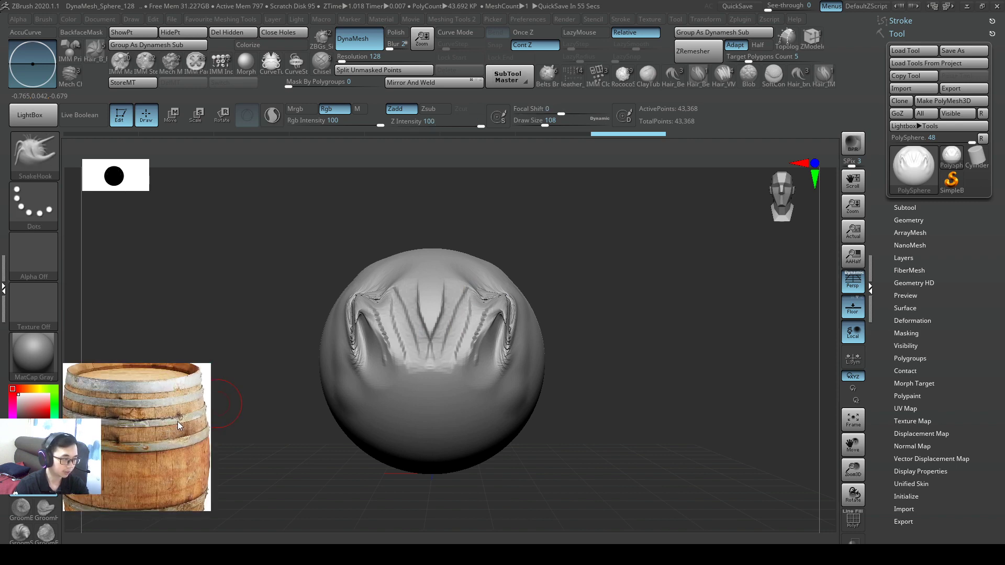
pyautogui.hotkey('ctrl', 'shift')
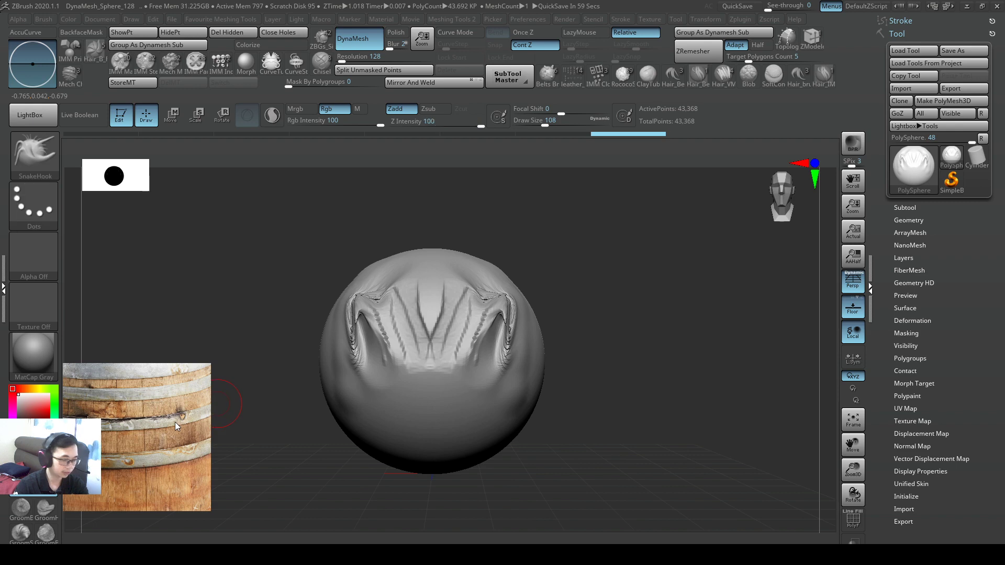
pyautogui.doubleClick(175, 422)
pyautogui.scroll(-4, 202, 419)
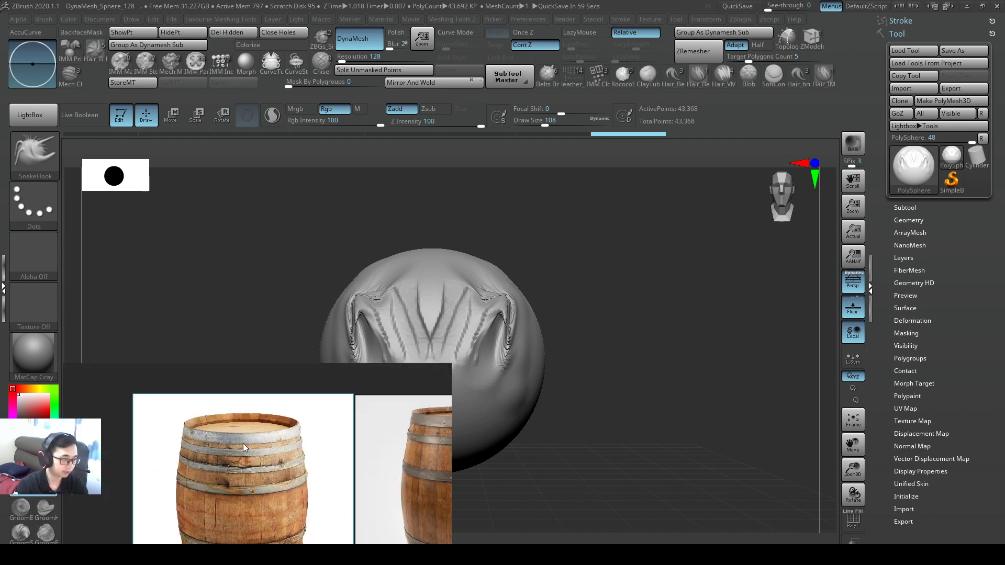
pyautogui.scroll(-2, 246, 425)
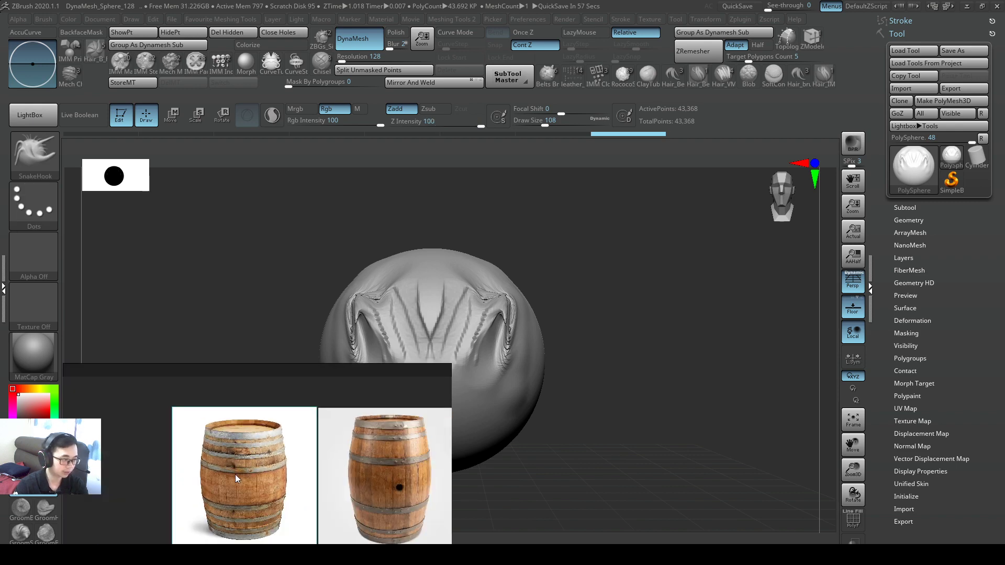
# Fit the reference window to the white-background barrel image alone and adjust its size around that barrel
pyautogui.doubleClick(235, 474)
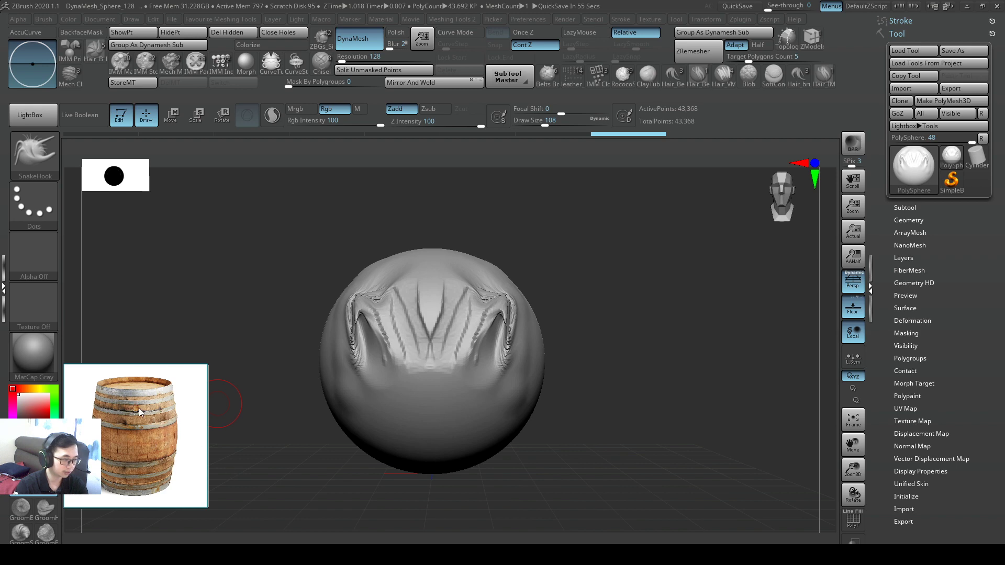
pyautogui.scroll(6, 139, 414)
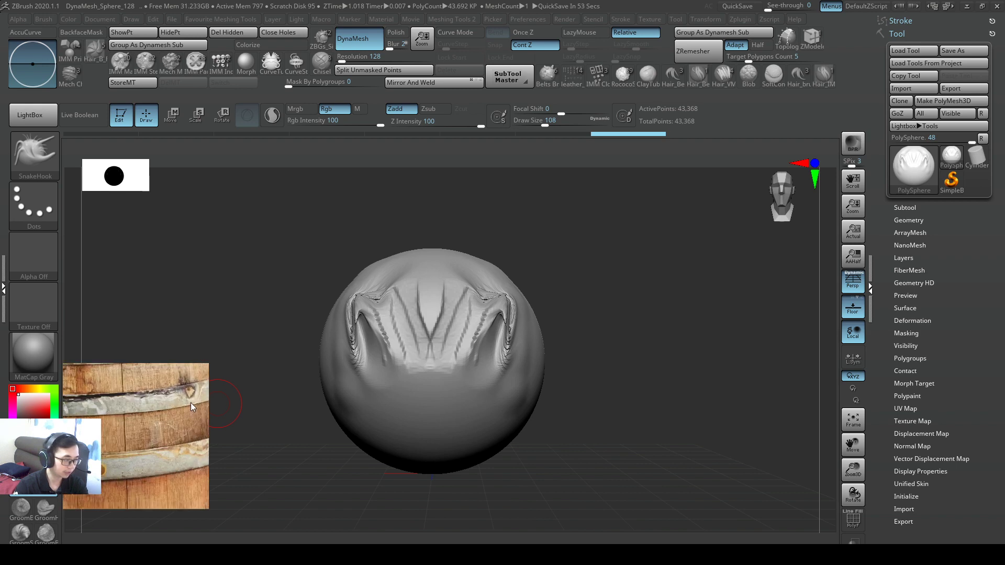
pyautogui.scroll(-5, 191, 403)
pyautogui.moveTo(208, 434); pyautogui.dragTo(170, 430)
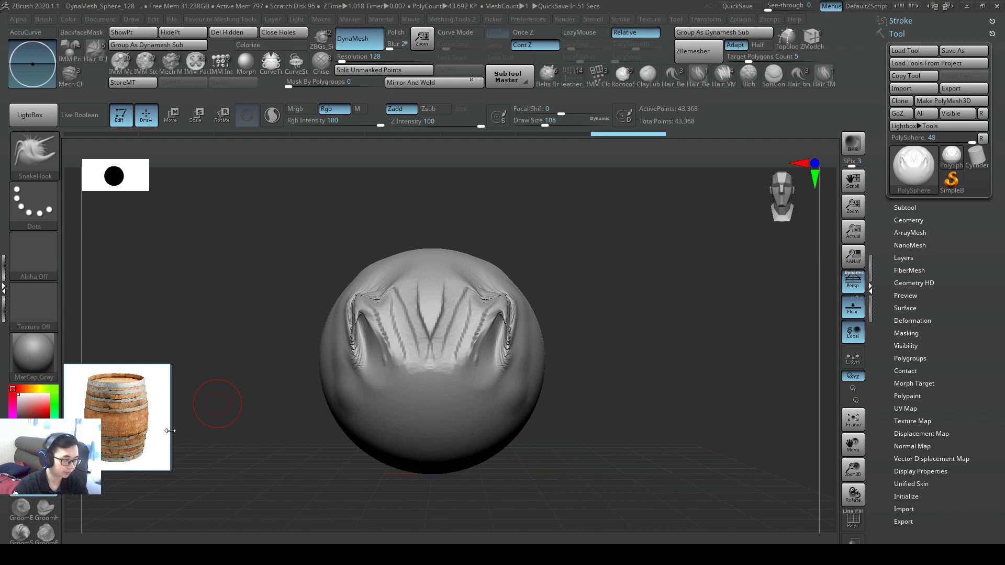
pyautogui.scroll(3, 119, 399)
pyautogui.doubleClick(136, 405)
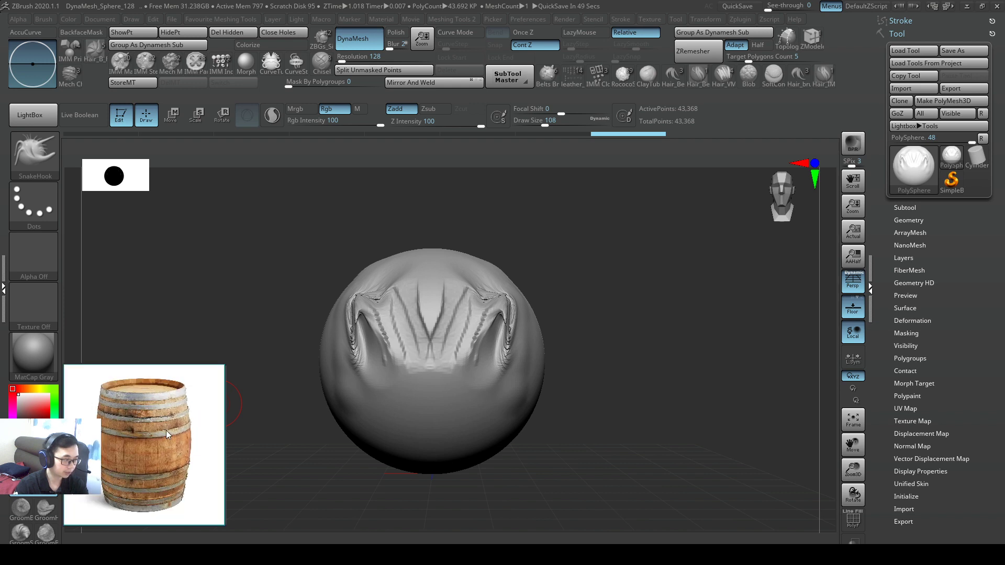
pyautogui.scroll(2, 152, 426)
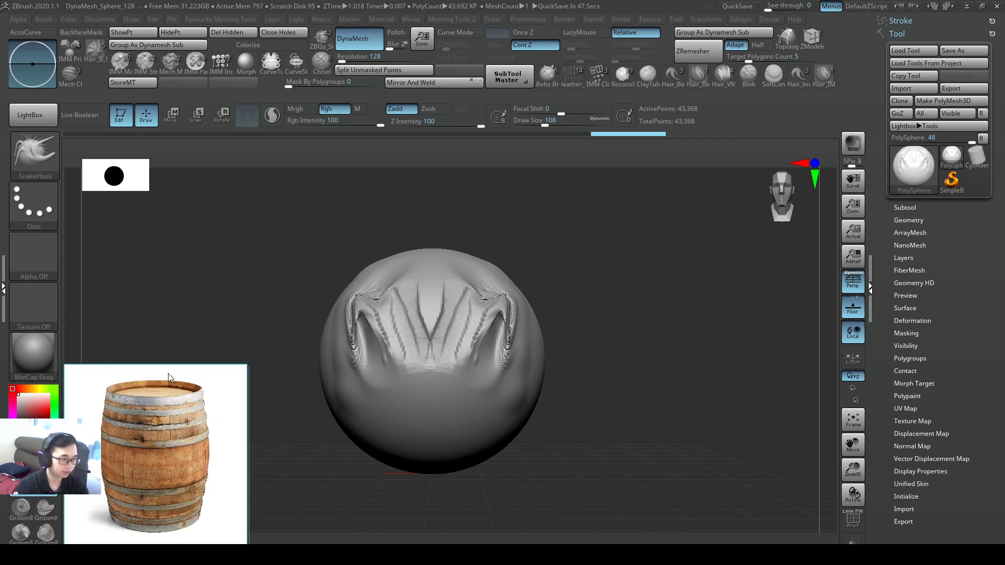
# Review the Actions and Controls key bindings in PureRef's Customize settings and close the dialog
pyautogui.rightClick(152, 400)
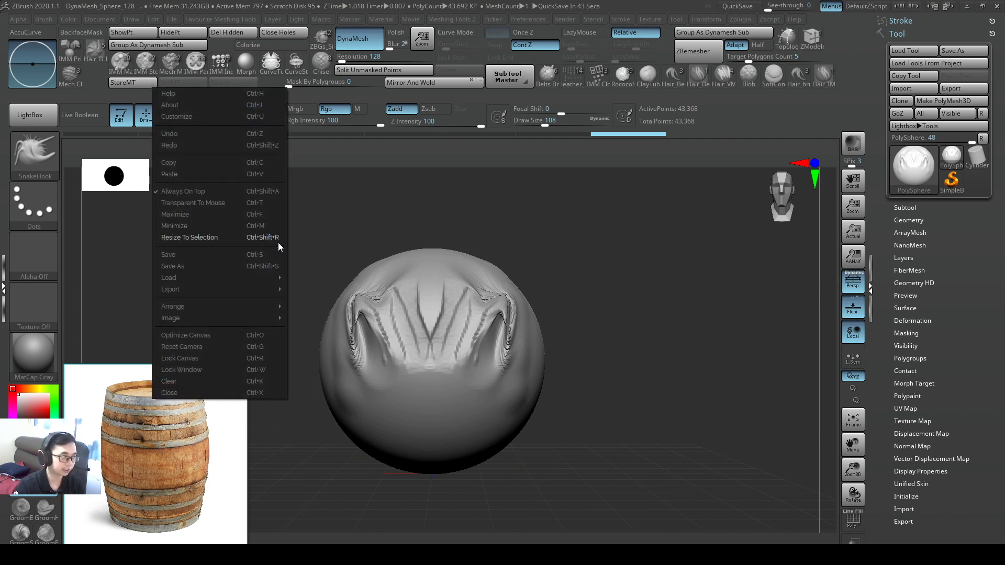
pyautogui.click(257, 117)
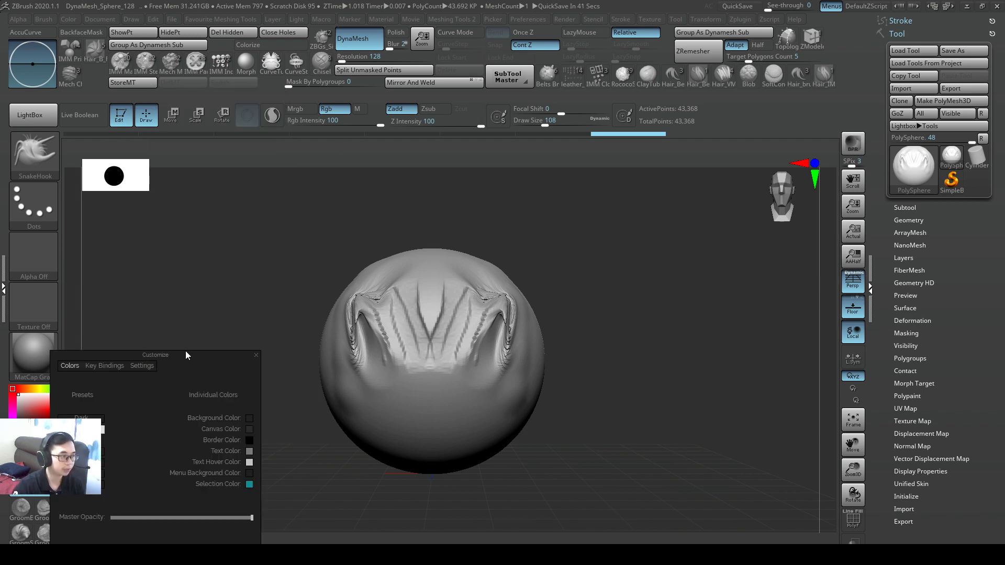
pyautogui.click(114, 365)
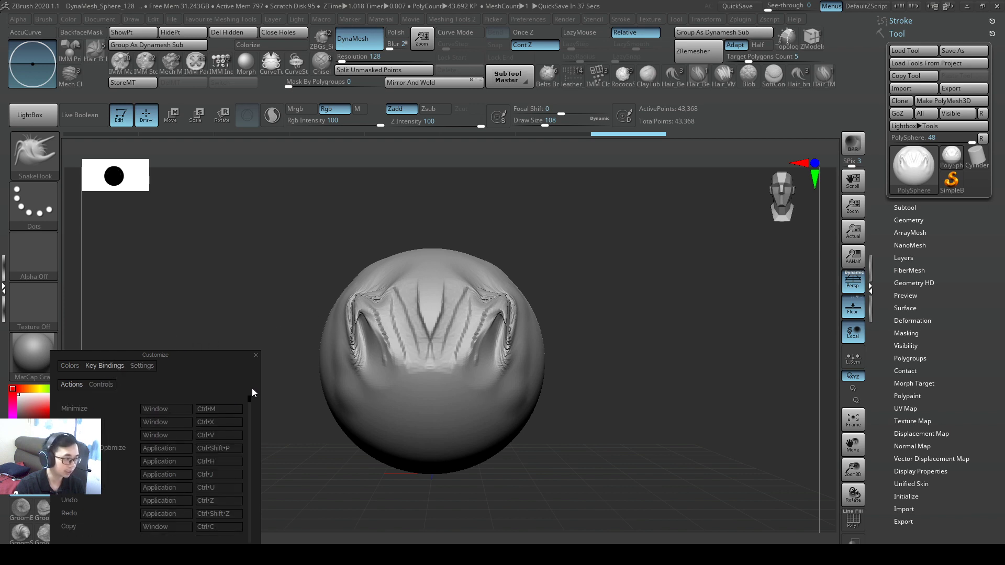
pyautogui.moveTo(252, 390)
pyautogui.mouseDown()
pyautogui.moveTo(251, 534)
pyautogui.moveTo(249, 399)
pyautogui.mouseUp()
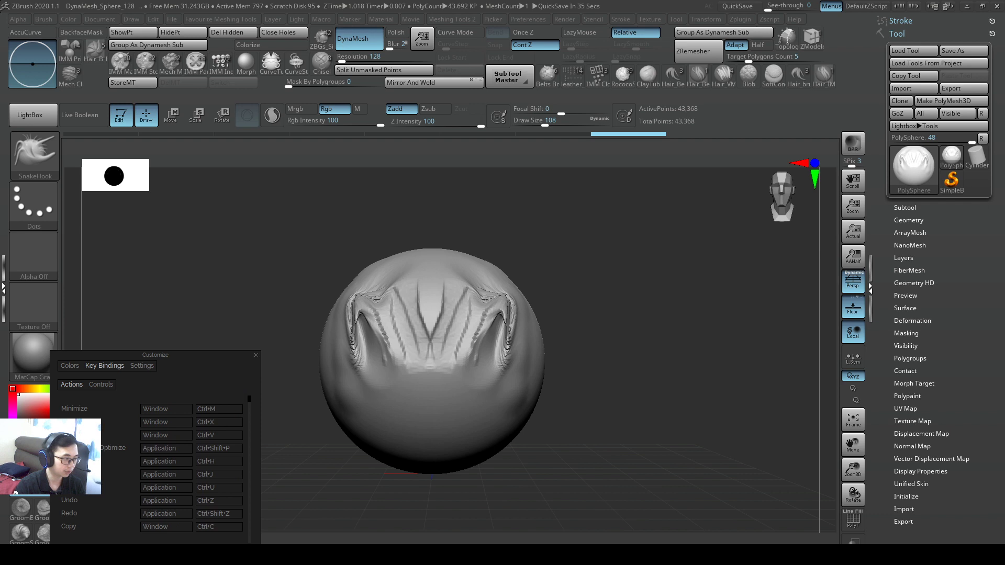
pyautogui.click(99, 383)
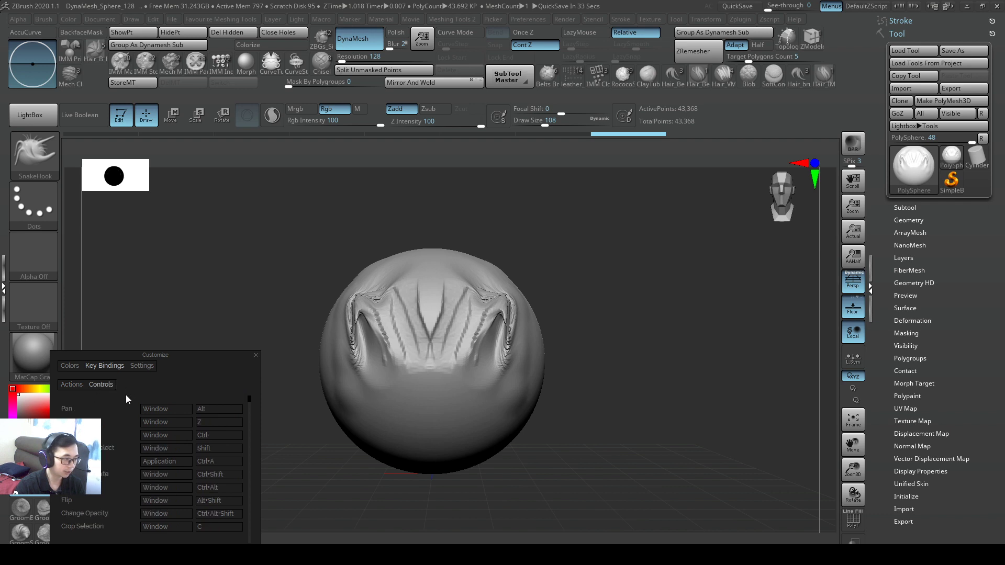
pyautogui.moveTo(250, 401)
pyautogui.mouseDown()
pyautogui.moveTo(251, 388)
pyautogui.moveTo(245, 424)
pyautogui.moveTo(253, 391)
pyautogui.mouseUp()
pyautogui.click(74, 385)
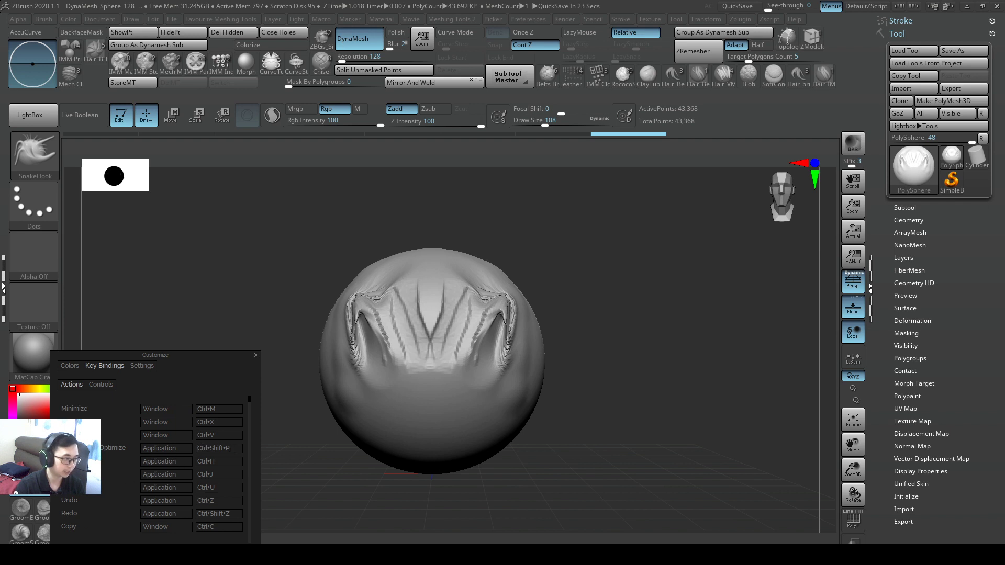
pyautogui.moveTo(251, 398)
pyautogui.mouseDown()
pyautogui.moveTo(252, 435)
pyautogui.moveTo(261, 387)
pyautogui.mouseUp()
pyautogui.click(256, 355)
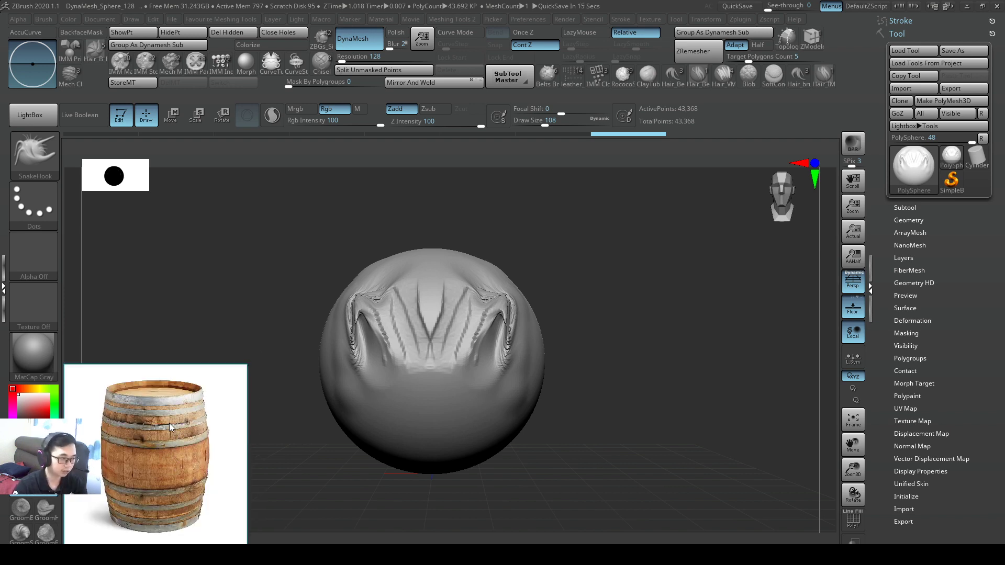
# Bring both barrel references into view and refit the reference window to the white-background barrel image
pyautogui.scroll(3, 169, 423)
pyautogui.scroll(-5, 177, 447)
pyautogui.scroll(-4, 156, 446)
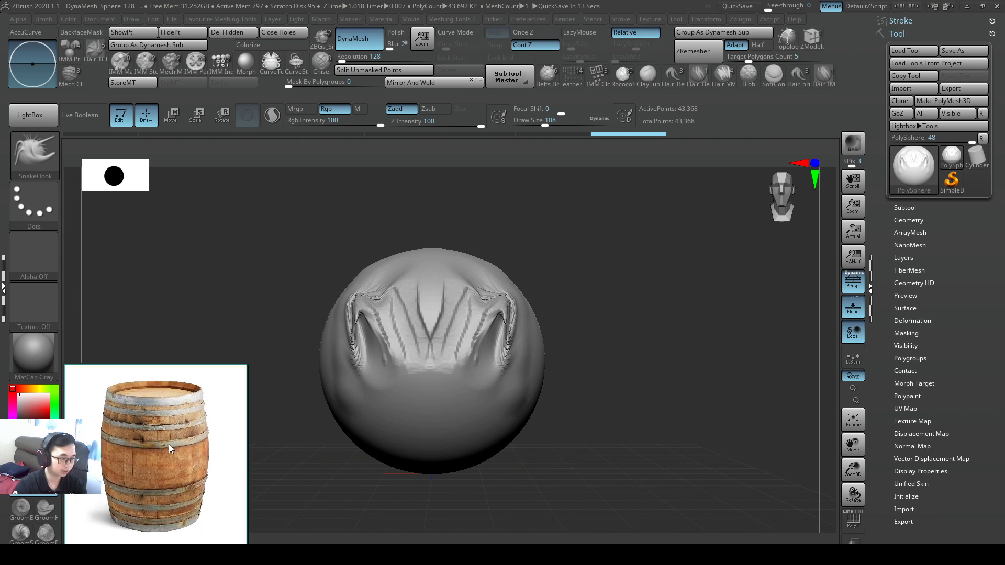
pyautogui.scroll(-2, 171, 429)
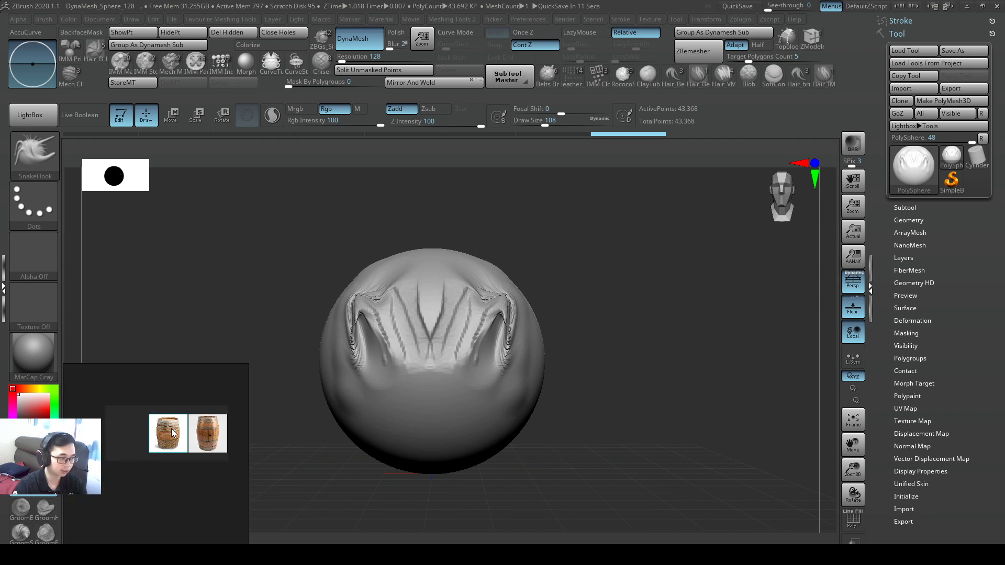
pyautogui.scroll(5, 173, 429)
pyautogui.moveTo(162, 447); pyautogui.dragTo(158, 410)
pyautogui.doubleClick(175, 431)
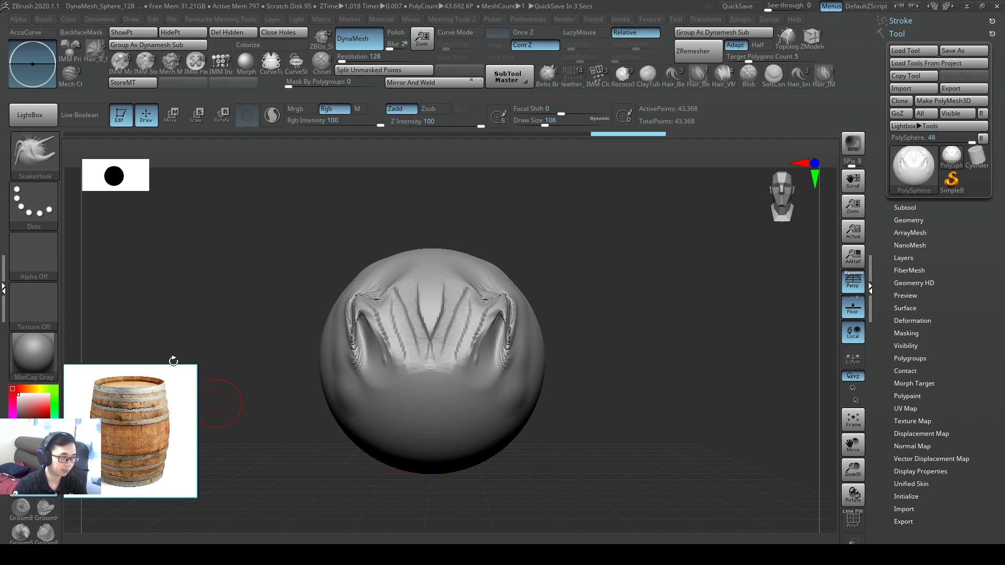
# Enlarge the reference window in height and width and magnify the white-background barrel to fill it
pyautogui.moveTo(173, 361); pyautogui.dragTo(180, 329)
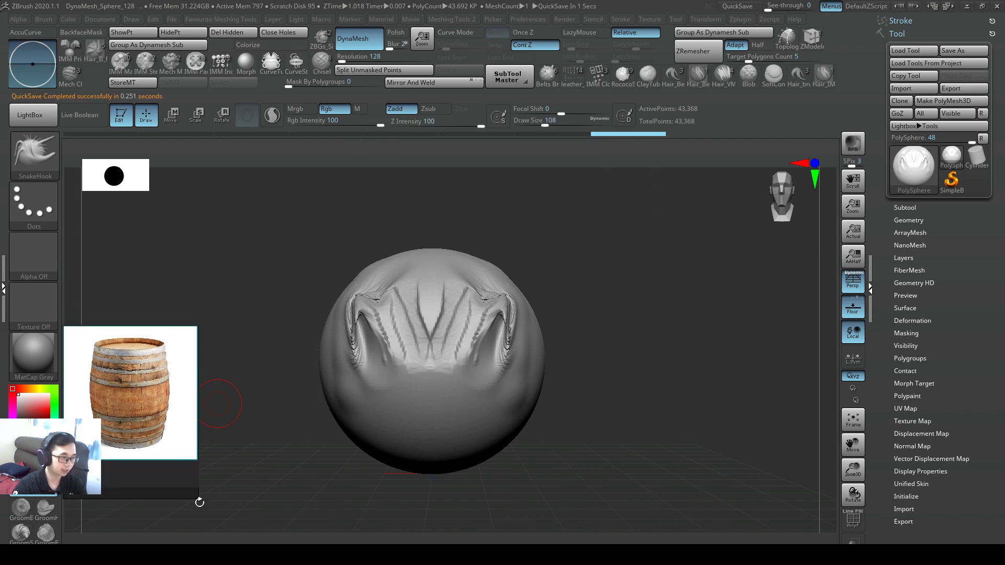
pyautogui.moveTo(197, 497); pyautogui.dragTo(246, 534)
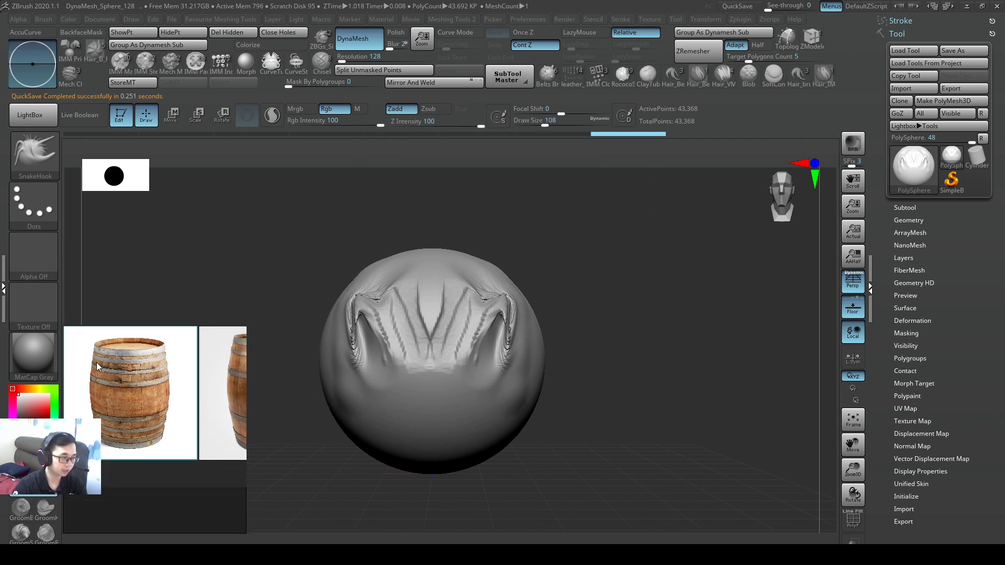
pyautogui.scroll(2, 108, 343)
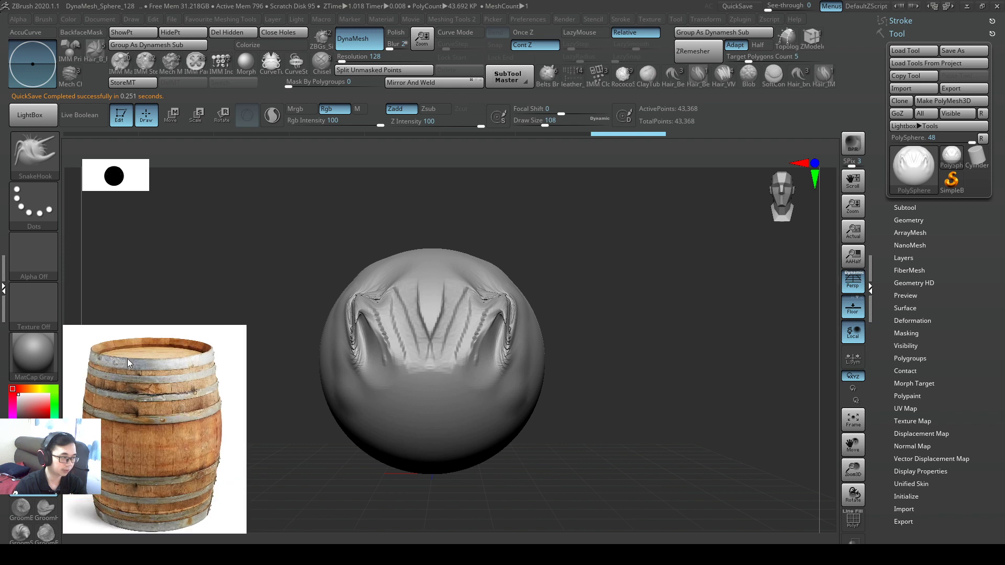